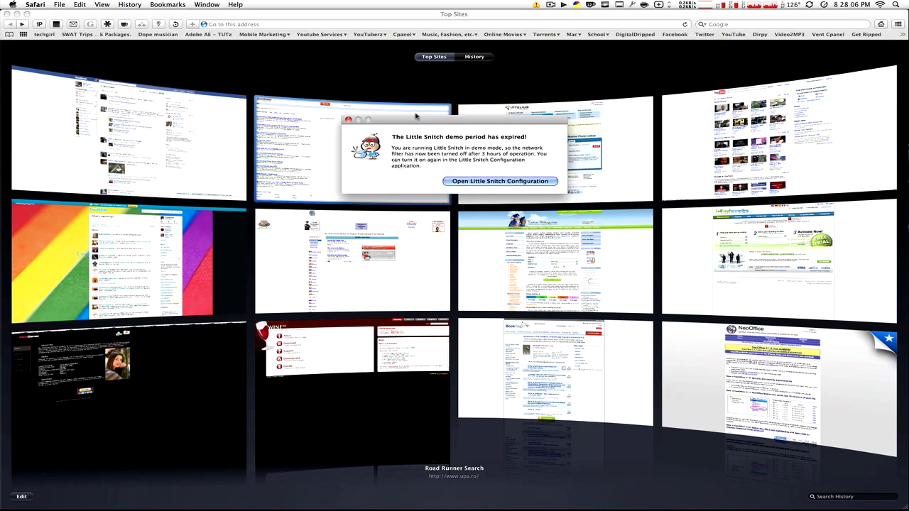
# Dismiss the Little Snitch alert and load the pasted tinyurl link in Safari
pyautogui.click(348, 119)
pyautogui.click(383, 23)
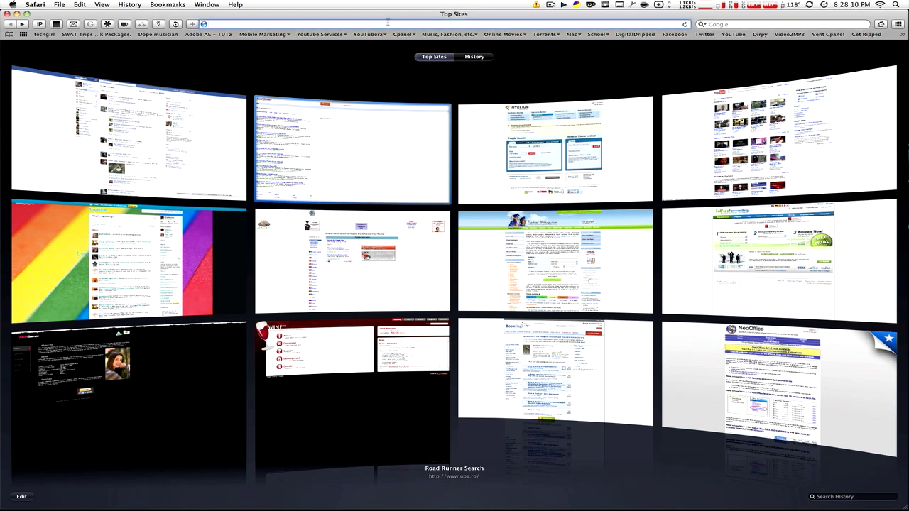
pyautogui.write('http://tinyurl.com/2cratd4')
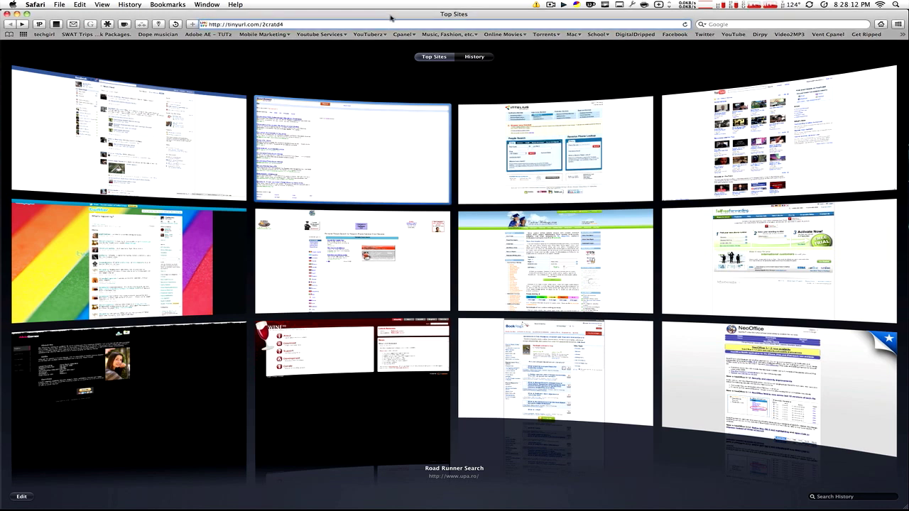
pyautogui.press('Return')
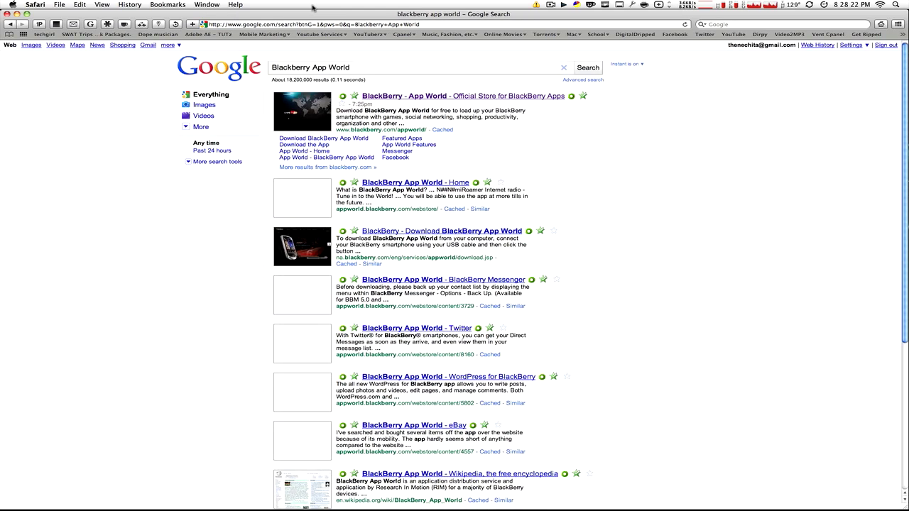
# Open the BlackBerry App World result, then the BlackBerry Desktop Software page for Mac
pyautogui.click(410, 95)
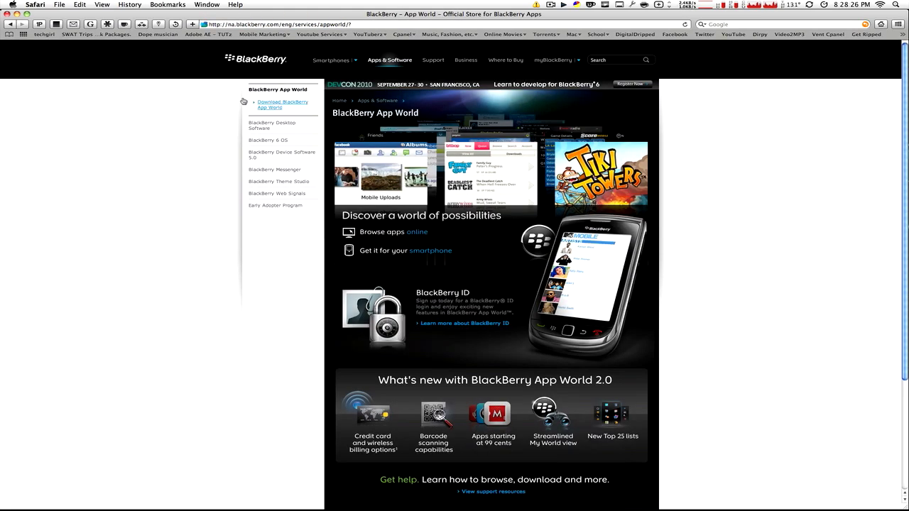
pyautogui.scroll(-2, 243, 102)
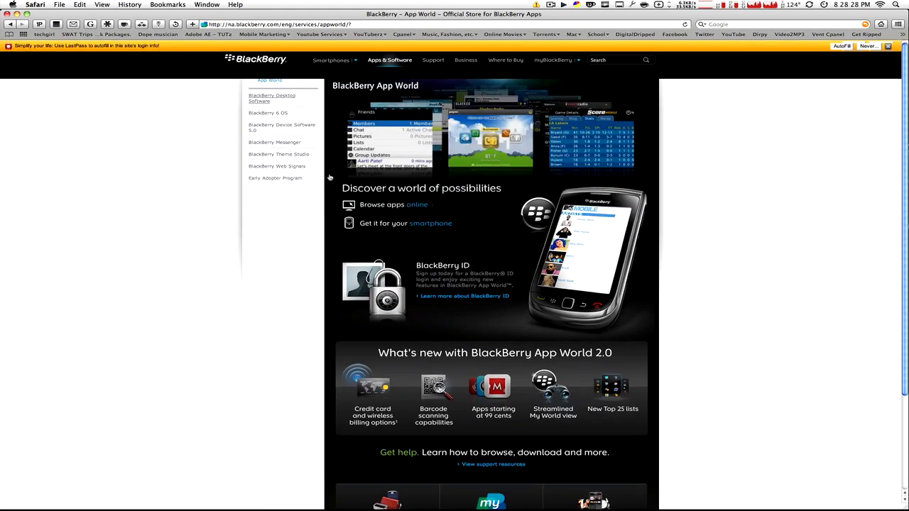
pyautogui.click(363, 120)
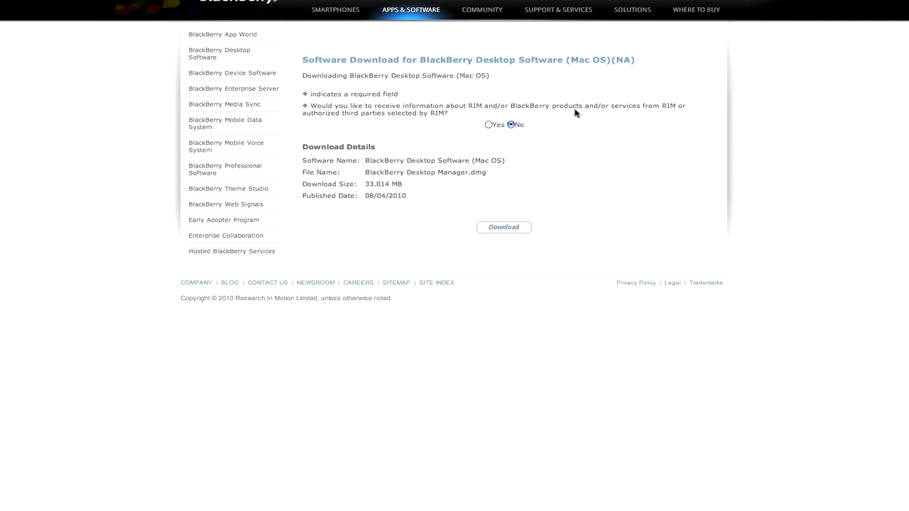
pyautogui.click(490, 126)
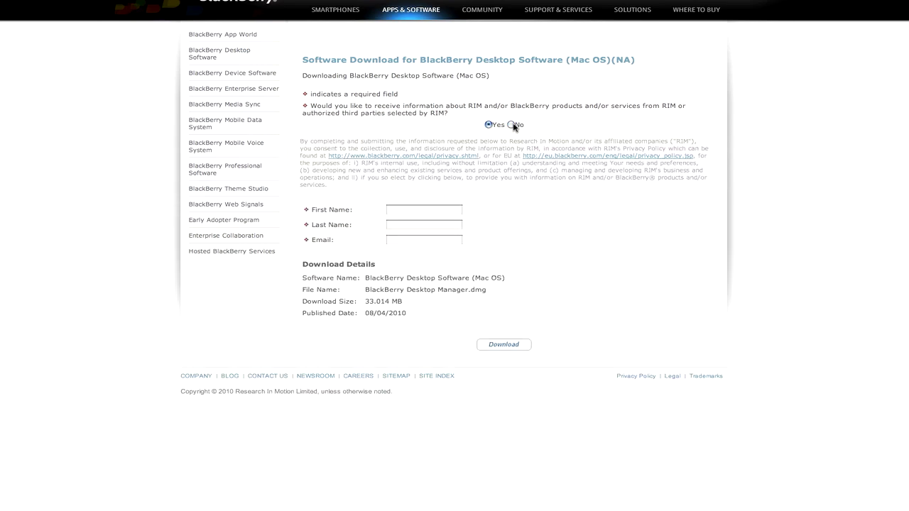
pyautogui.click(511, 125)
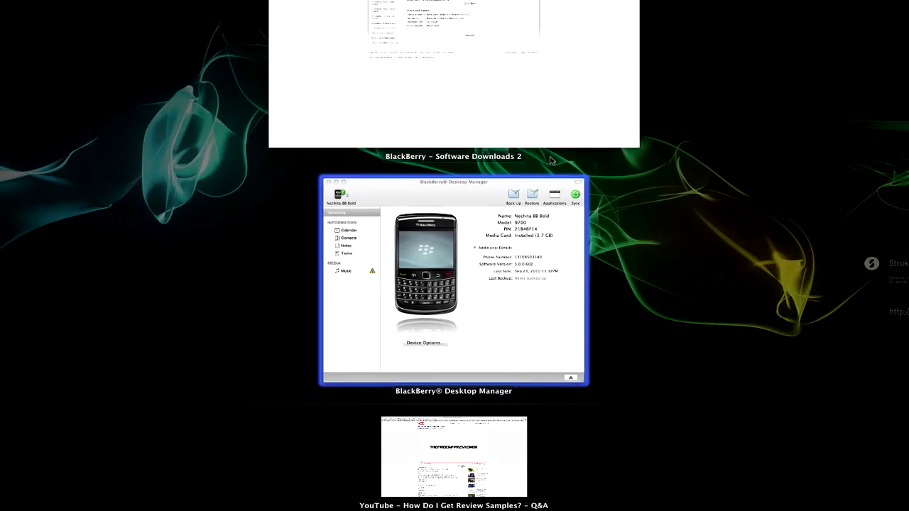
pyautogui.click(537, 135)
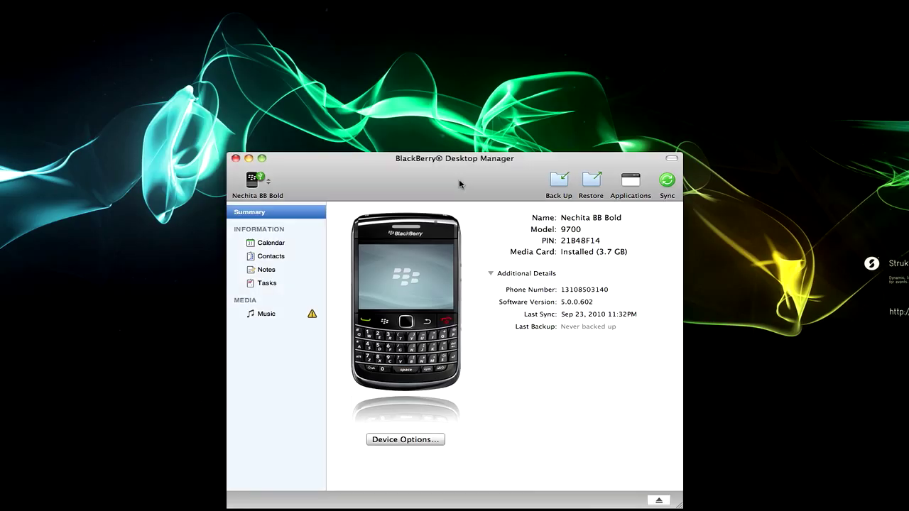
# Move the window up, browse Calendar, Contacts, Notes and Tasks settings, then show Music sync settings
pyautogui.moveTo(461, 156); pyautogui.dragTo(463, 144)
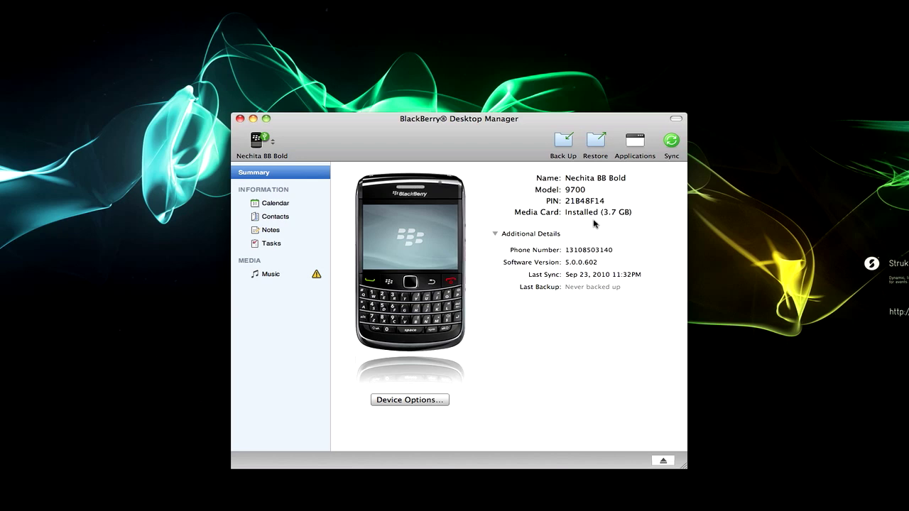
pyautogui.moveTo(393, 138); pyautogui.dragTo(402, 102)
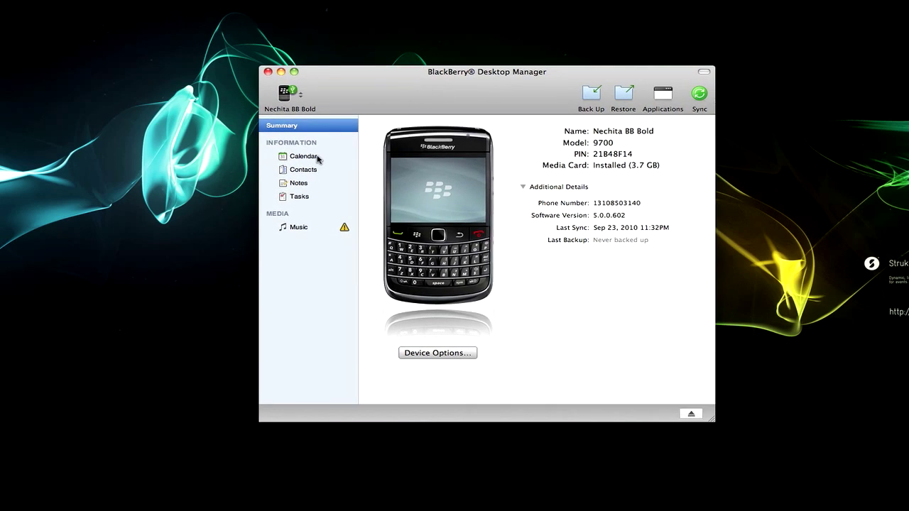
pyautogui.click(291, 156)
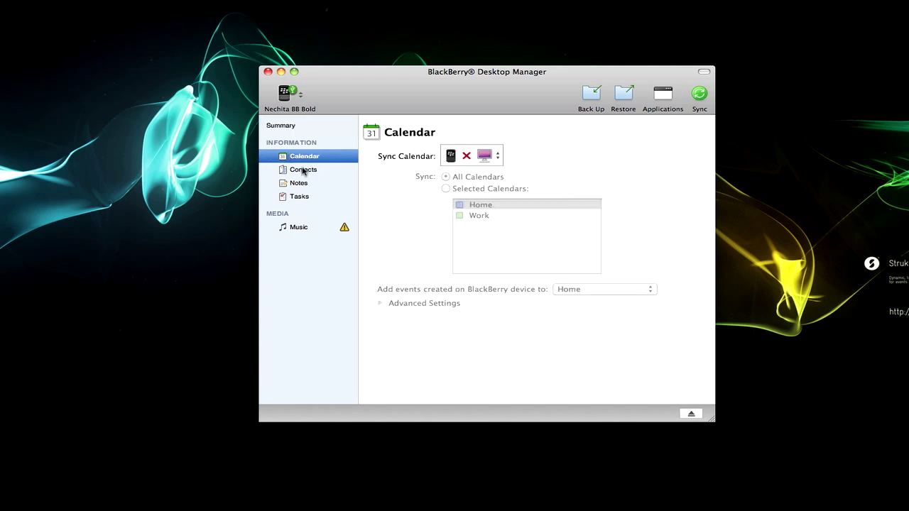
pyautogui.click(304, 171)
pyautogui.click(304, 183)
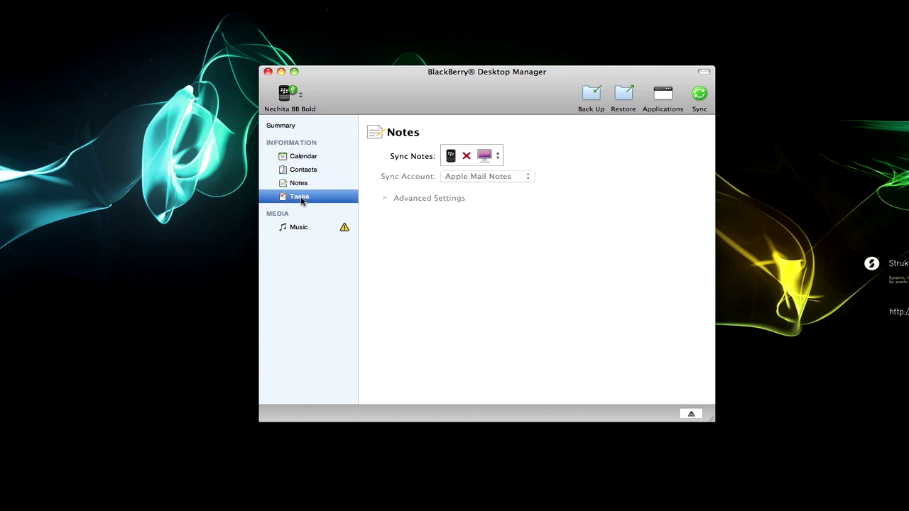
pyautogui.click(311, 156)
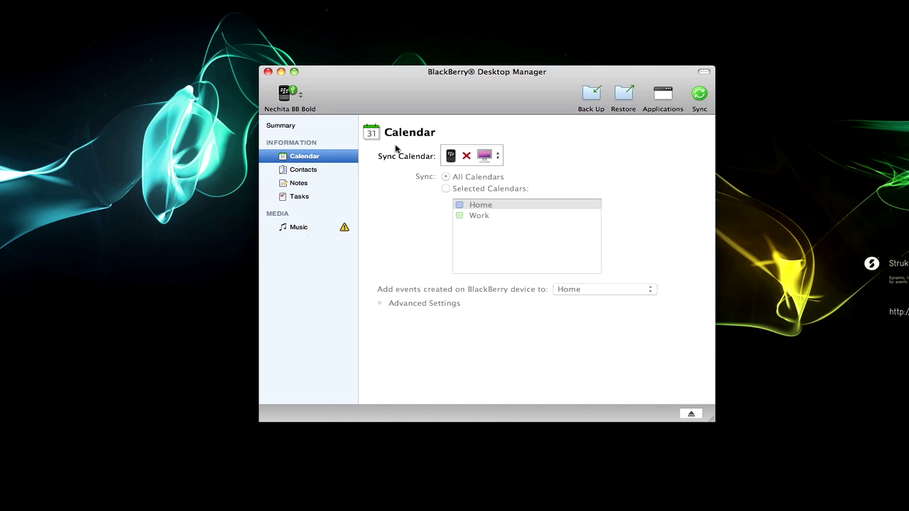
pyautogui.click(288, 225)
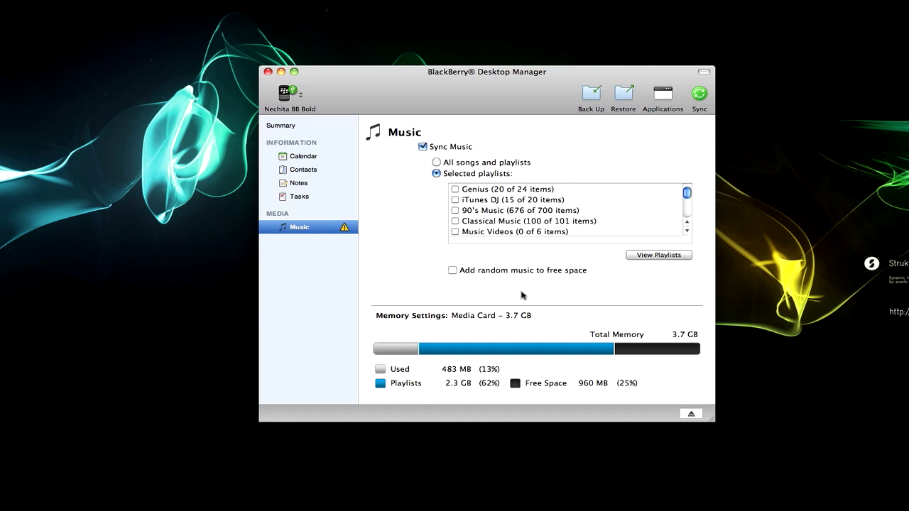
pyautogui.scroll(-3, 486, 199)
pyautogui.scroll(3, 486, 200)
pyautogui.click(436, 162)
pyautogui.click(436, 174)
pyautogui.scroll(-3, 497, 206)
pyautogui.scroll(-2, 494, 203)
pyautogui.scroll(-2, 494, 202)
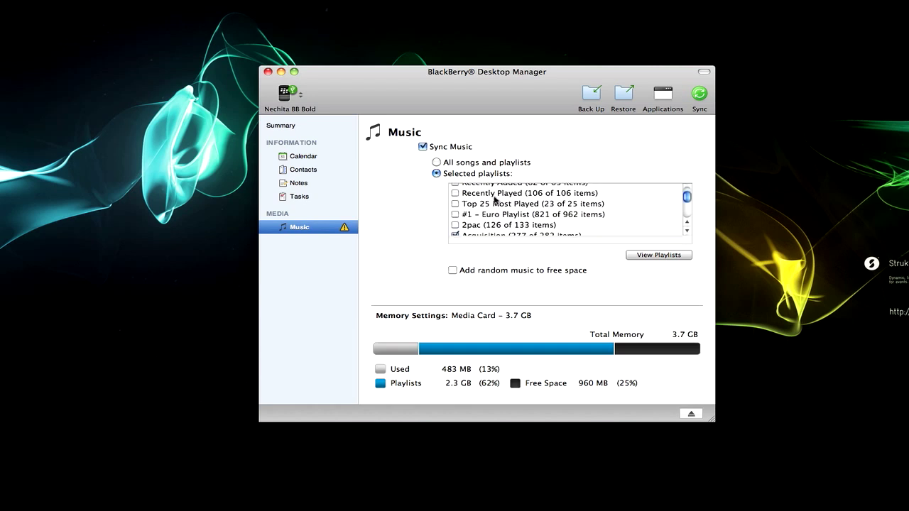
pyautogui.scroll(-2, 494, 202)
pyautogui.scroll(-2, 496, 203)
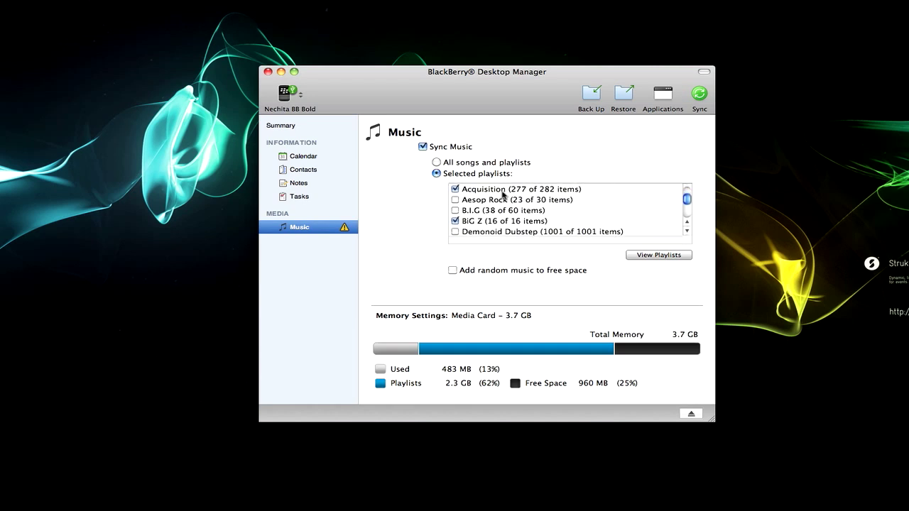
pyautogui.scroll(-2, 520, 223)
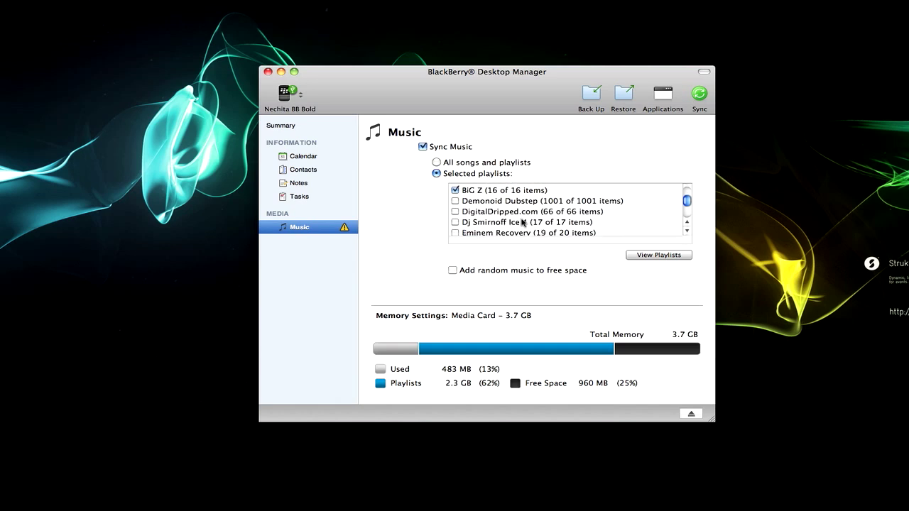
pyautogui.scroll(-4, 521, 222)
pyautogui.scroll(-3, 521, 220)
pyautogui.scroll(-2, 519, 216)
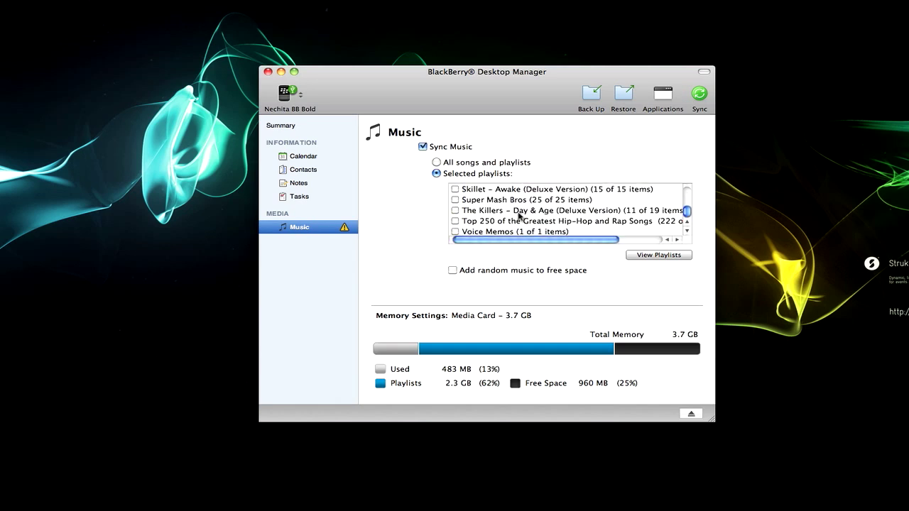
pyautogui.scroll(10, 520, 210)
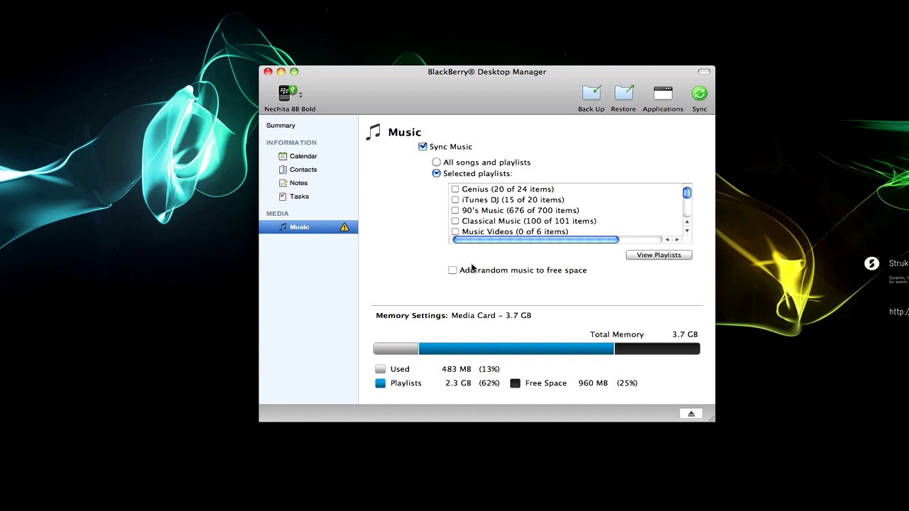
# Run a music sync of the selected playlists and wait for it to complete
pyautogui.click(699, 95)
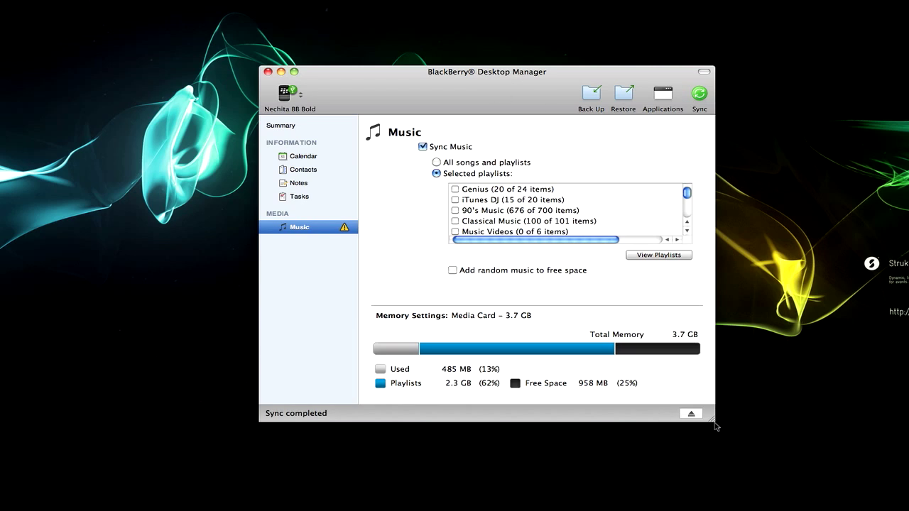
# Eject the phone, retrying after Eject Failed until it shows as disconnected
pyautogui.click(691, 415)
pyautogui.click(691, 416)
pyautogui.click(691, 415)
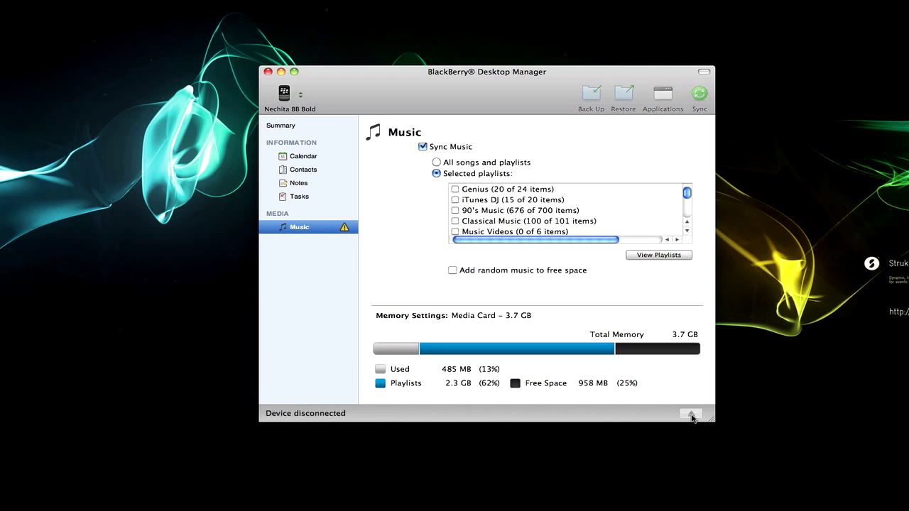